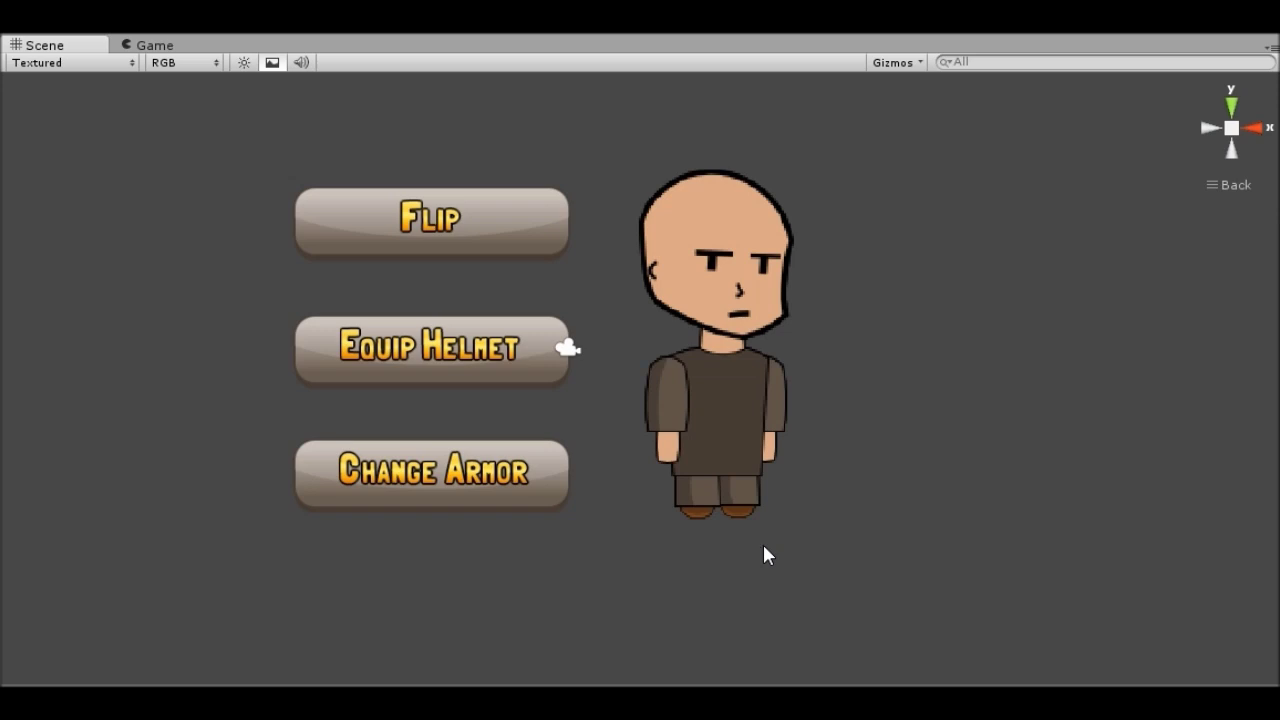
Step: Select the character's head, body, legs and right leg sprites in turn
{"action": "left_click", "coordinate": [729, 243]}
{"action": "middle_click_drag", "start_coordinate": [886, 405], "coordinate": [824, 405]}
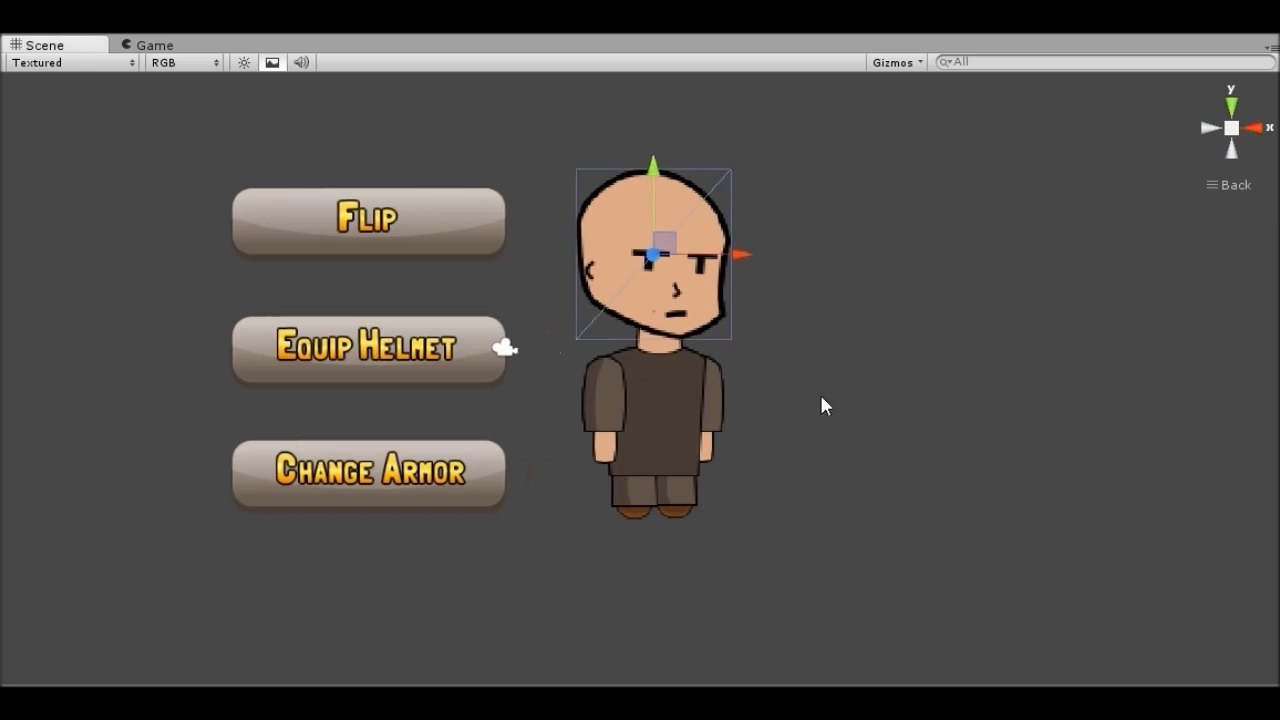
{"action": "left_click", "coordinate": [675, 415]}
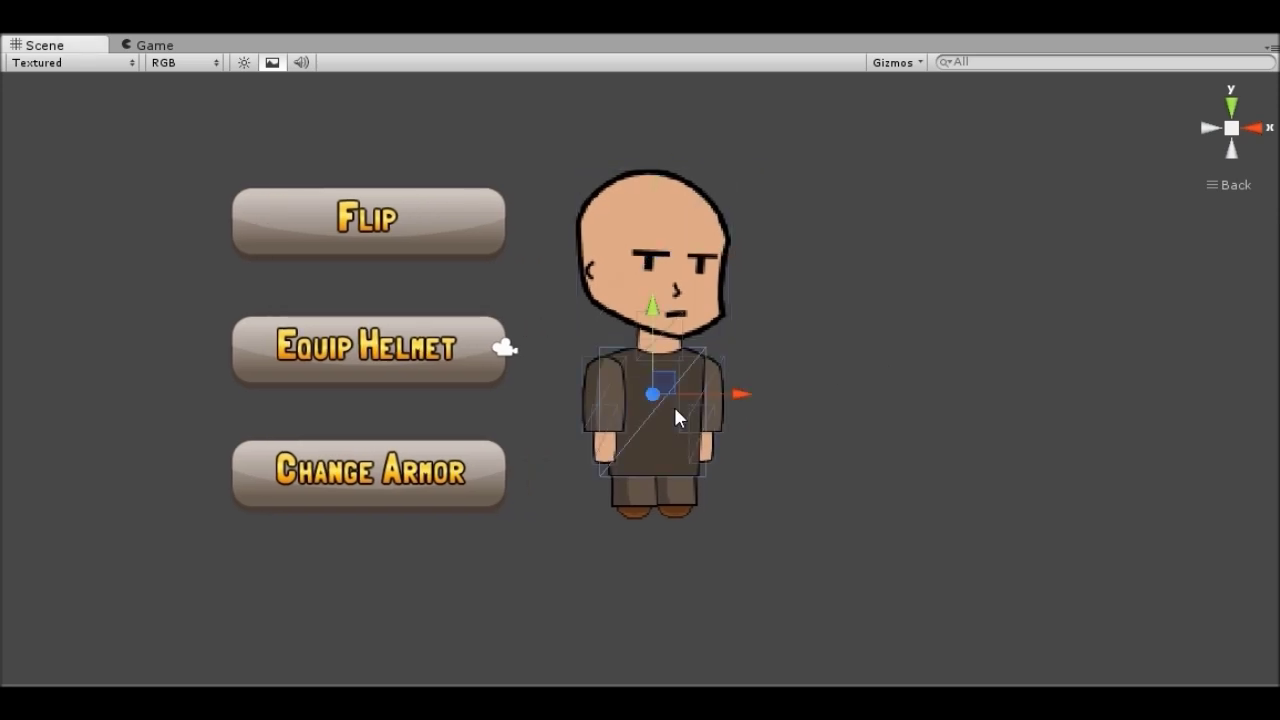
{"action": "left_click", "coordinate": [627, 493]}
{"action": "left_click", "coordinate": [686, 508]}
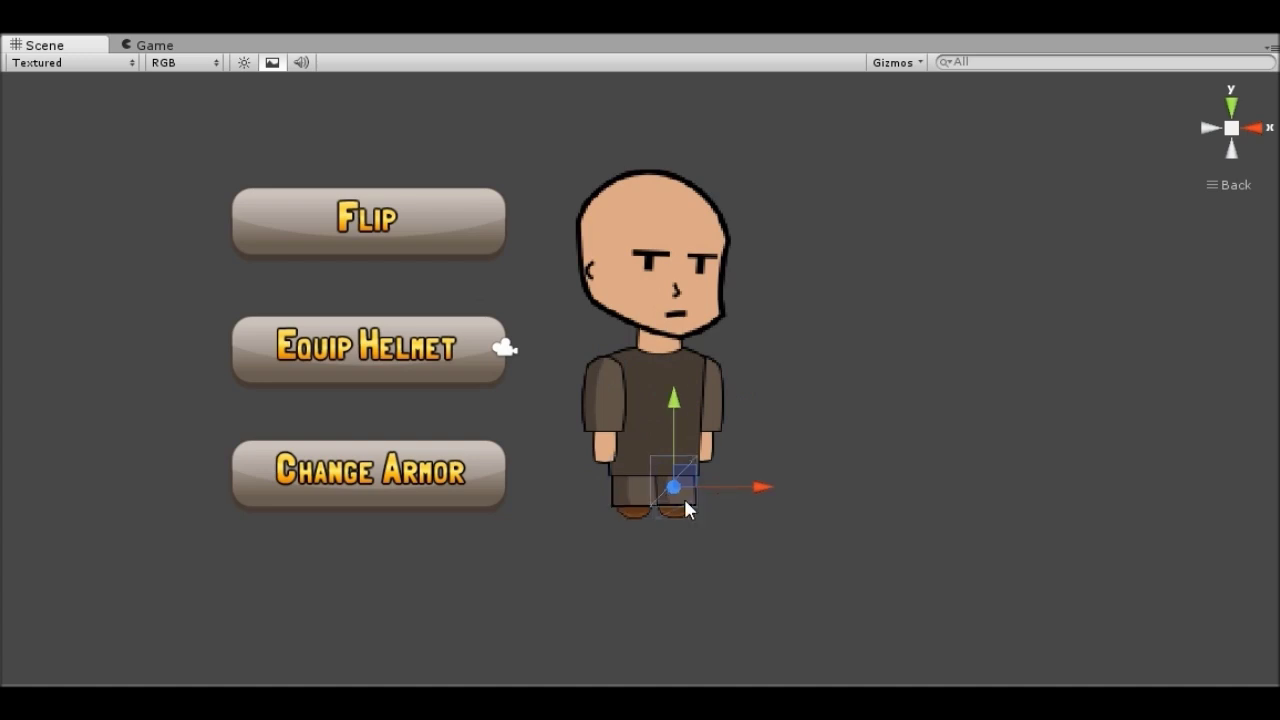
{"action": "scroll", "coordinate": [761, 474], "scroll_direction": "up", "scroll_amount": 1}
{"action": "scroll", "coordinate": [760, 467], "scroll_direction": "up", "scroll_amount": 3}
Step: Rotate the left arm sprite, then undo the rotation and deselect it
{"action": "left_click", "coordinate": [598, 410]}
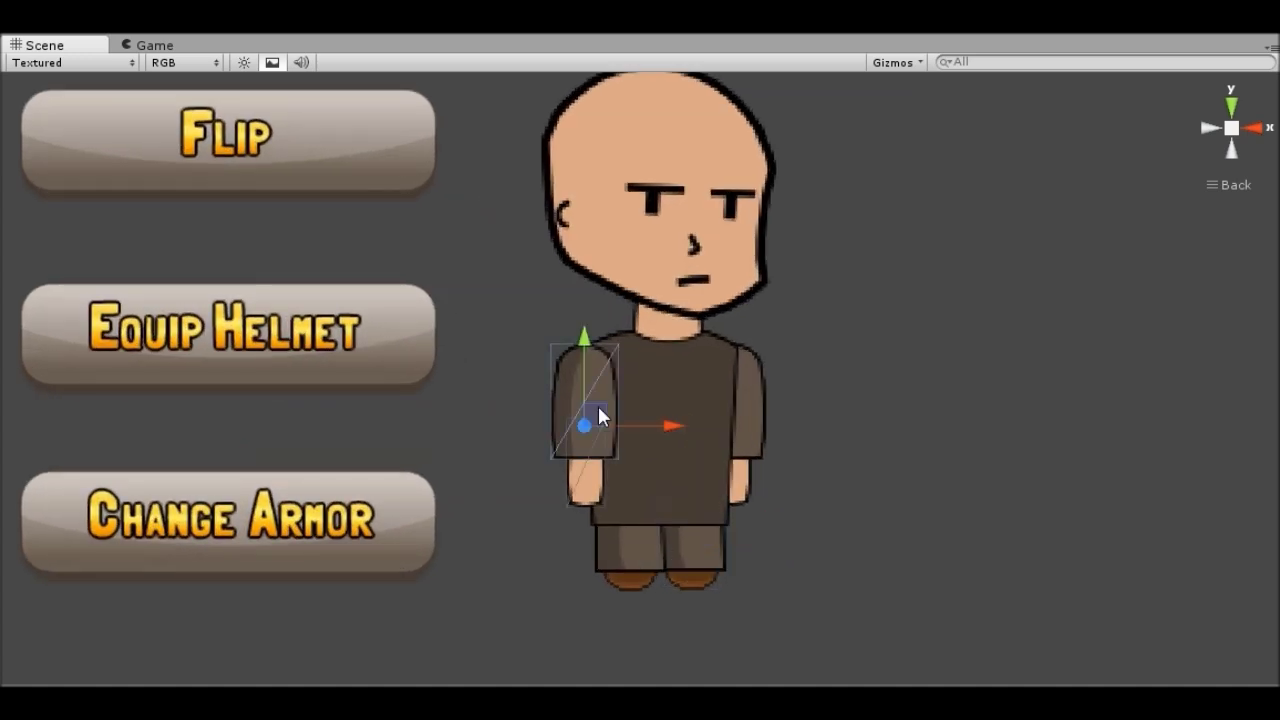
{"action": "key", "text": "e"}
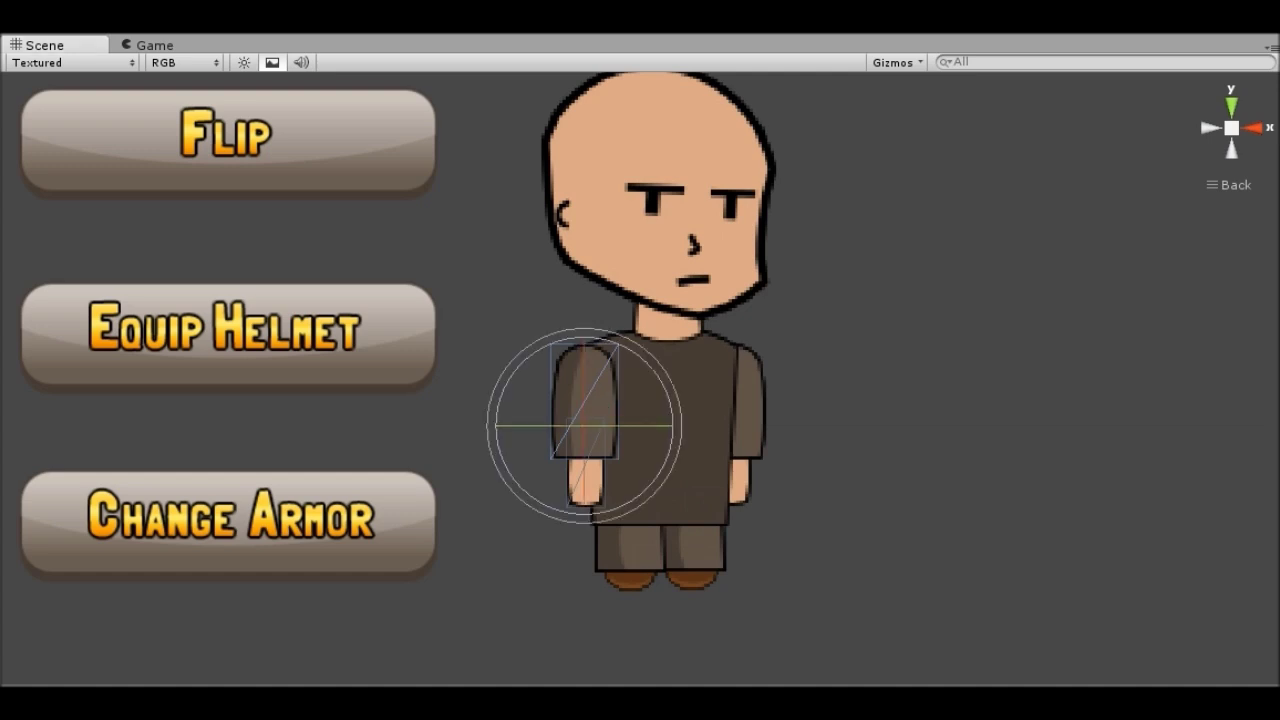
{"action": "left_click_drag", "start_coordinate": [669, 488], "coordinate": [626, 472]}
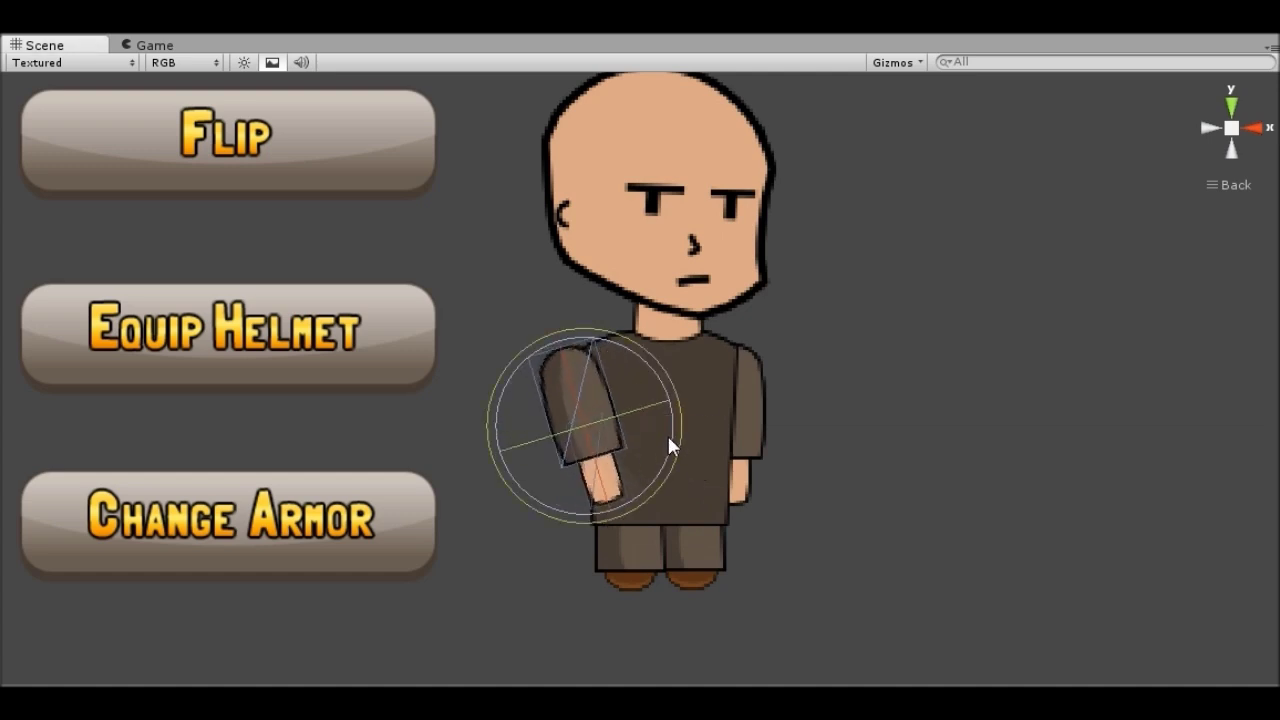
{"action": "key", "text": "ctrl+z"}
{"action": "left_click", "coordinate": [904, 490]}
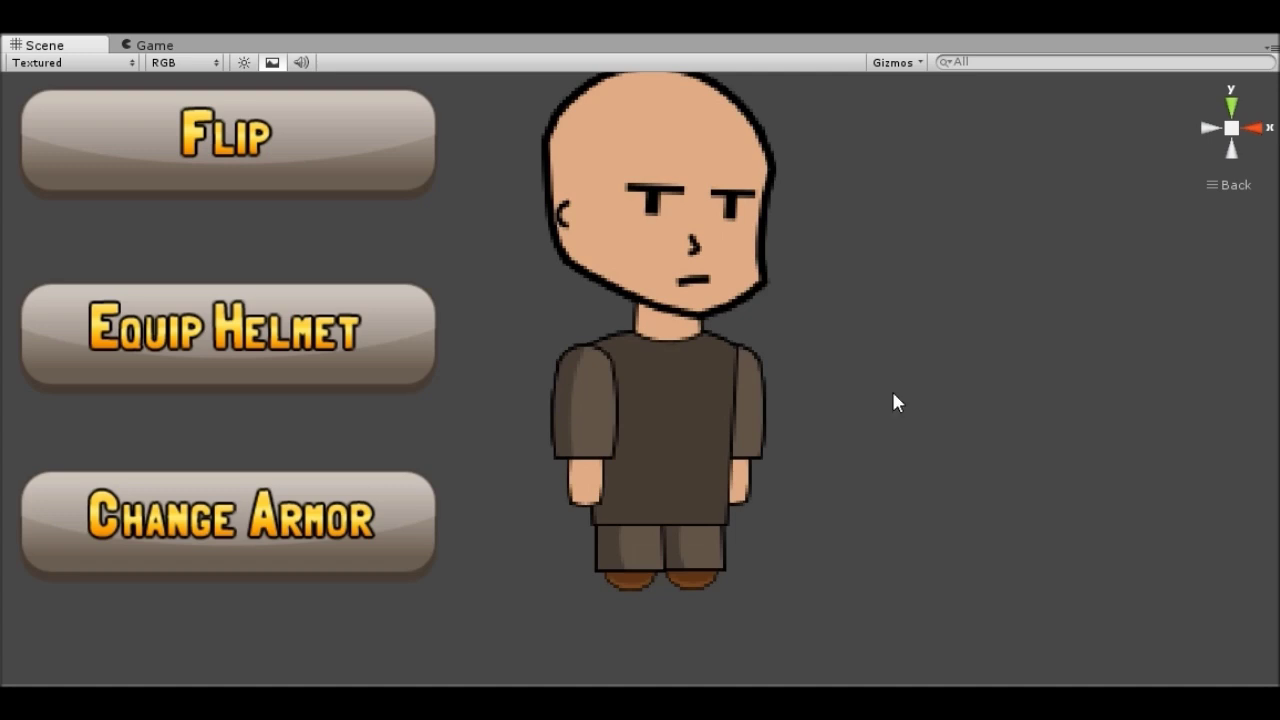
Step: Orbit around the flat sprite layers and snap the gizmo to the Left and Back views
{"action": "mouse_move", "coordinate": [886, 391]}
{"action": "left_mouse_down", "text": "alt"}
{"action": "mouse_move", "coordinate": [333, 424]}
{"action": "mouse_move", "coordinate": [696, 457]}
{"action": "mouse_move", "coordinate": [194, 428]}
{"action": "left_mouse_up", "text": "alt"}
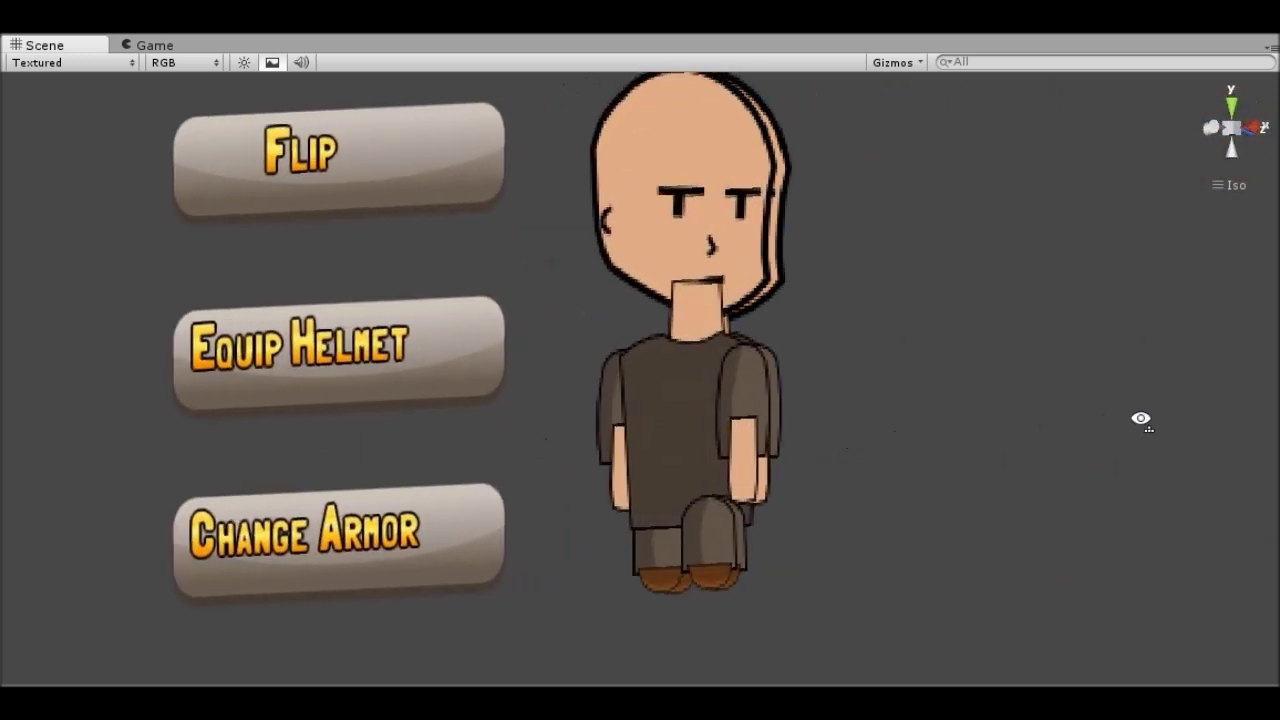
{"action": "mouse_move", "coordinate": [194, 428]}
{"action": "left_mouse_down", "text": "alt"}
{"action": "mouse_move", "coordinate": [828, 484]}
{"action": "mouse_move", "coordinate": [1001, 531]}
{"action": "left_mouse_up", "text": "alt"}
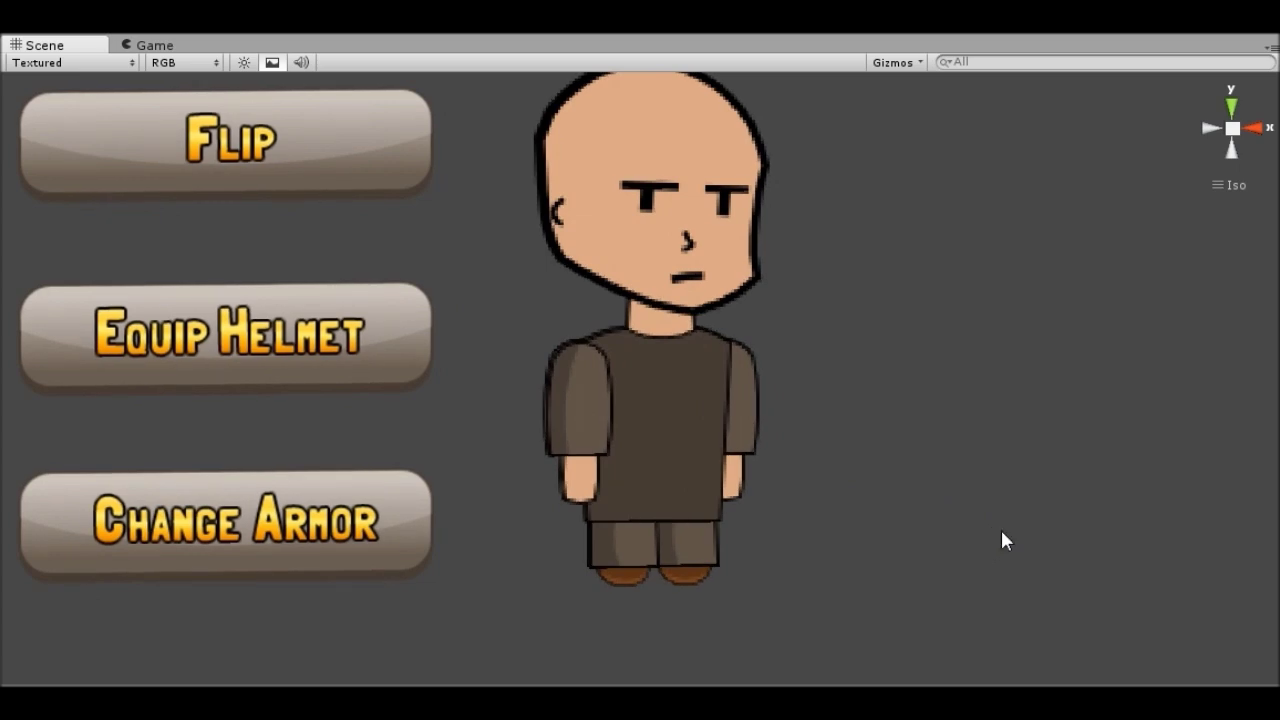
{"action": "mouse_move", "coordinate": [1003, 540]}
{"action": "left_mouse_down", "text": "alt"}
{"action": "mouse_move", "coordinate": [800, 449]}
{"action": "mouse_move", "coordinate": [586, 437]}
{"action": "mouse_move", "coordinate": [578, 456]}
{"action": "mouse_move", "coordinate": [451, 437]}
{"action": "mouse_move", "coordinate": [403, 411]}
{"action": "left_mouse_up", "text": "alt"}
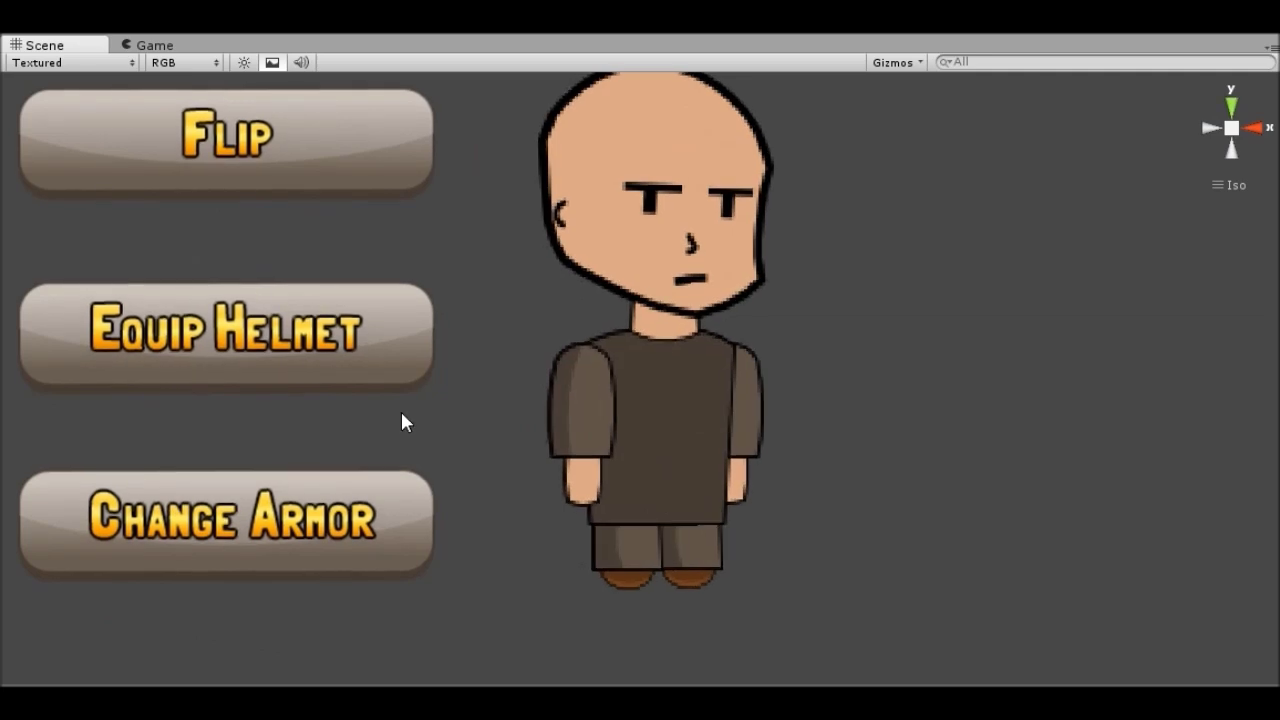
{"action": "mouse_move", "coordinate": [401, 415]}
{"action": "left_mouse_down", "text": "alt"}
{"action": "mouse_move", "coordinate": [509, 443]}
{"action": "mouse_move", "coordinate": [866, 459]}
{"action": "left_mouse_up", "text": "alt"}
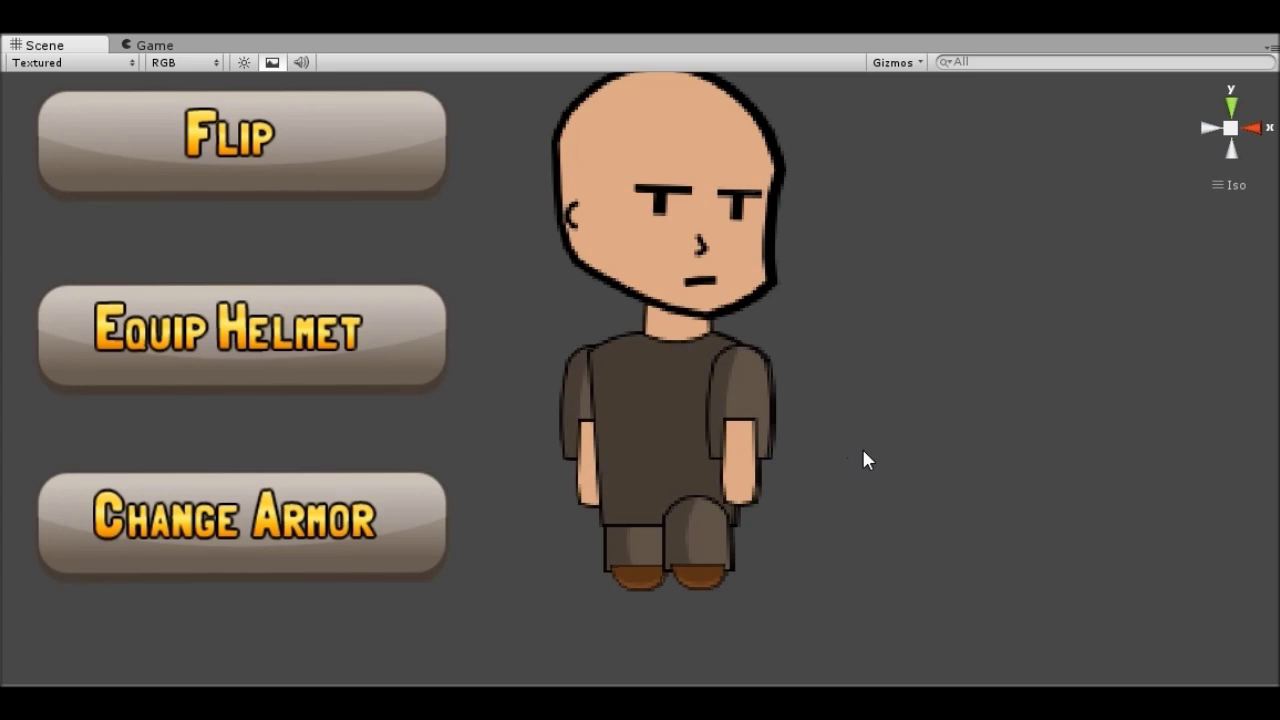
{"action": "left_click", "coordinate": [1208, 130]}
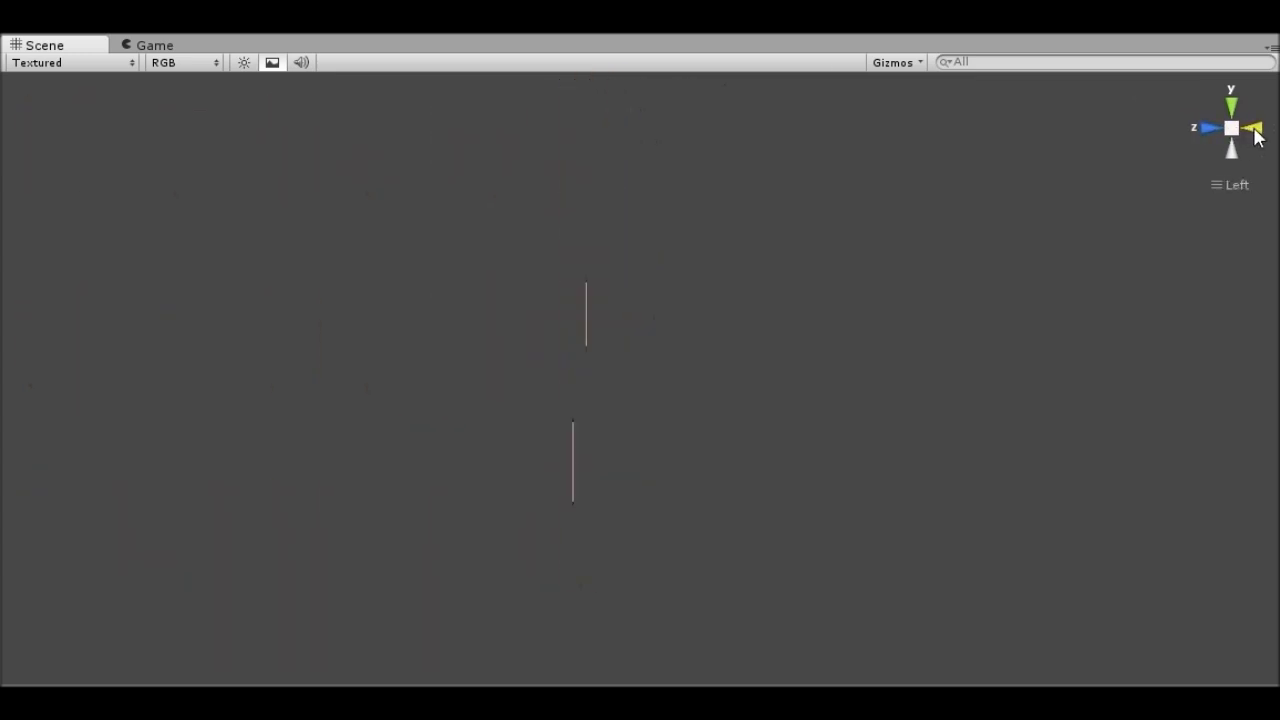
{"action": "left_click", "coordinate": [1251, 127]}
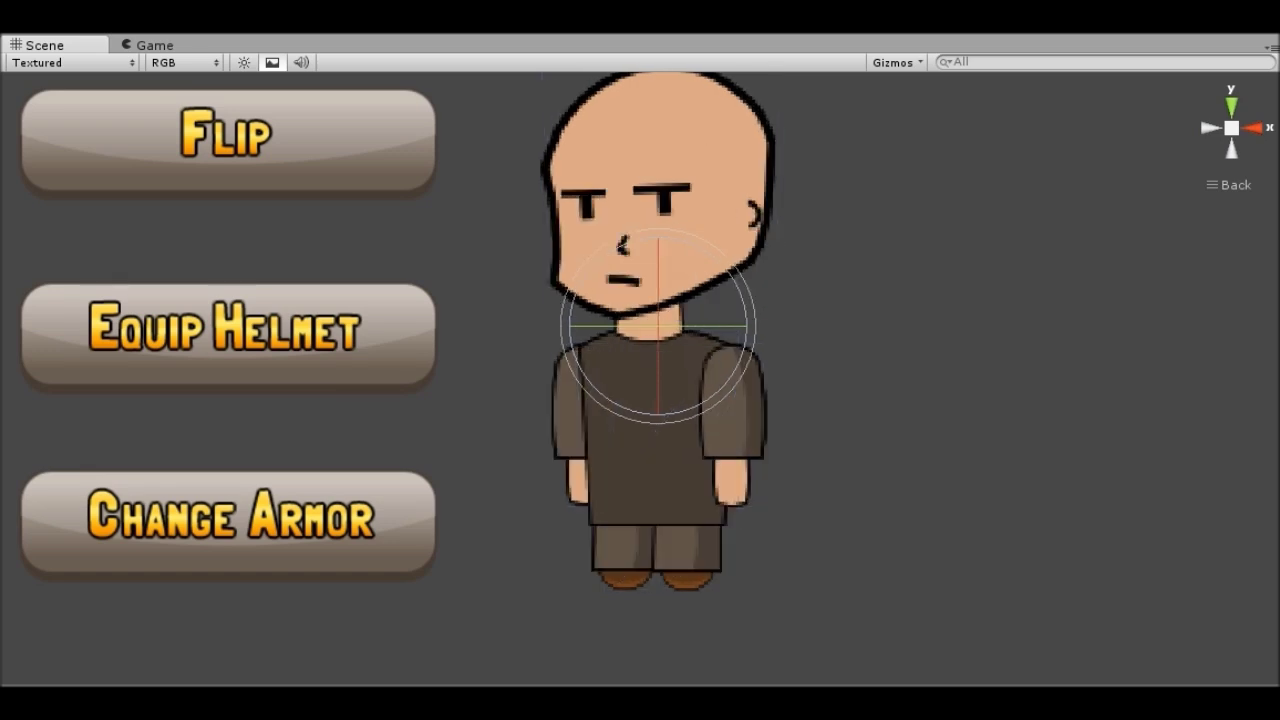
{"action": "left_click_drag", "start_coordinate": [794, 397], "coordinate": [800, 427], "text": "alt"}
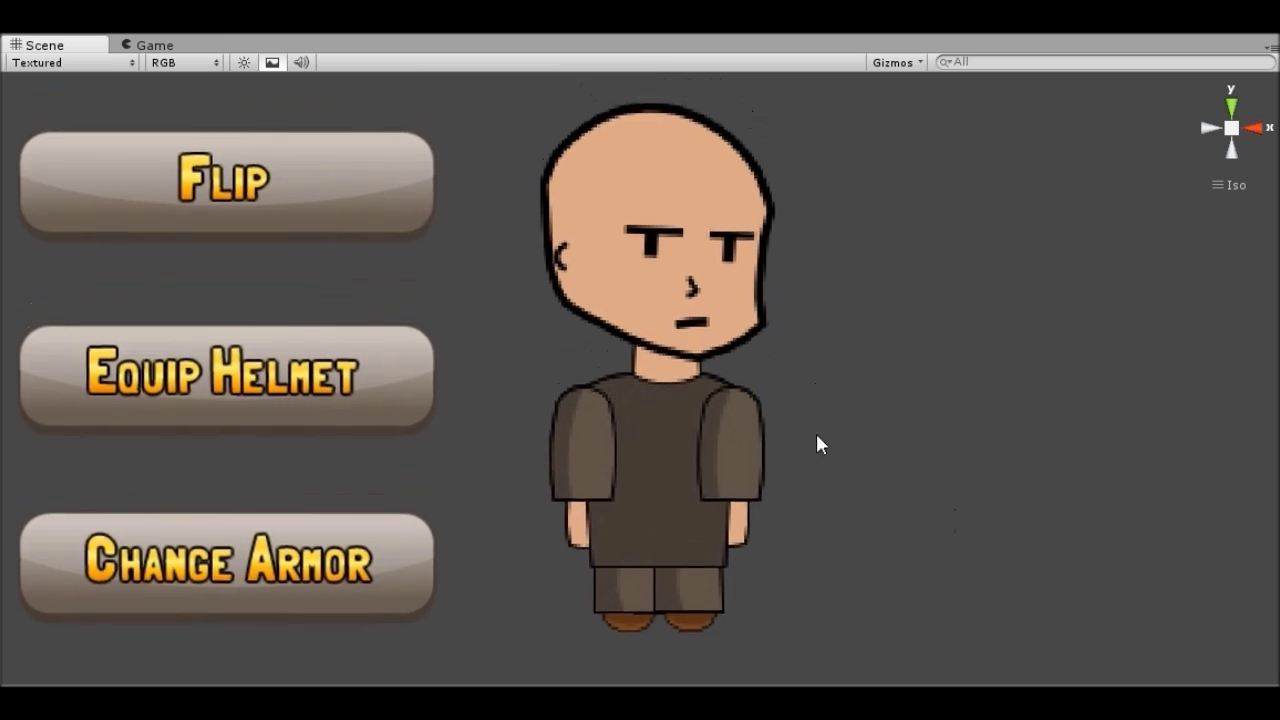
Step: Snap the Scene view to side and front axes, then enter Play mode
{"action": "left_click", "coordinate": [1211, 128]}
{"action": "left_click", "coordinate": [1262, 128]}
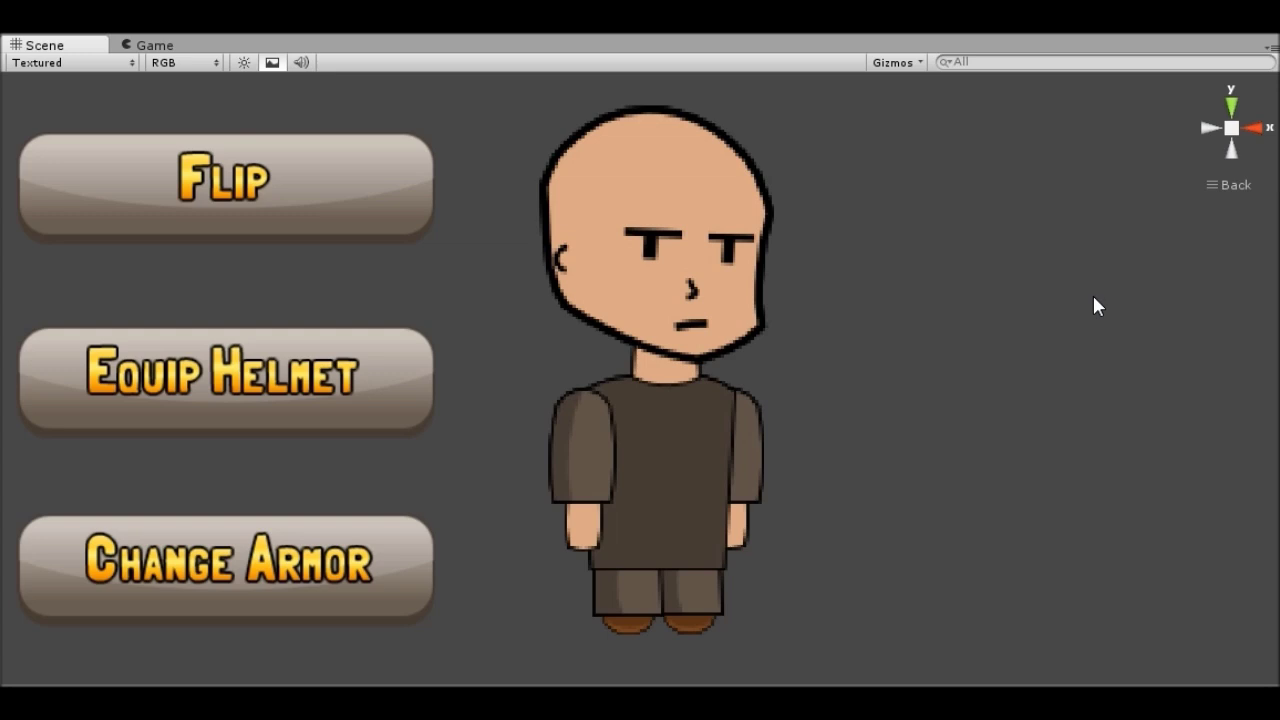
{"action": "left_click", "coordinate": [622, 34]}
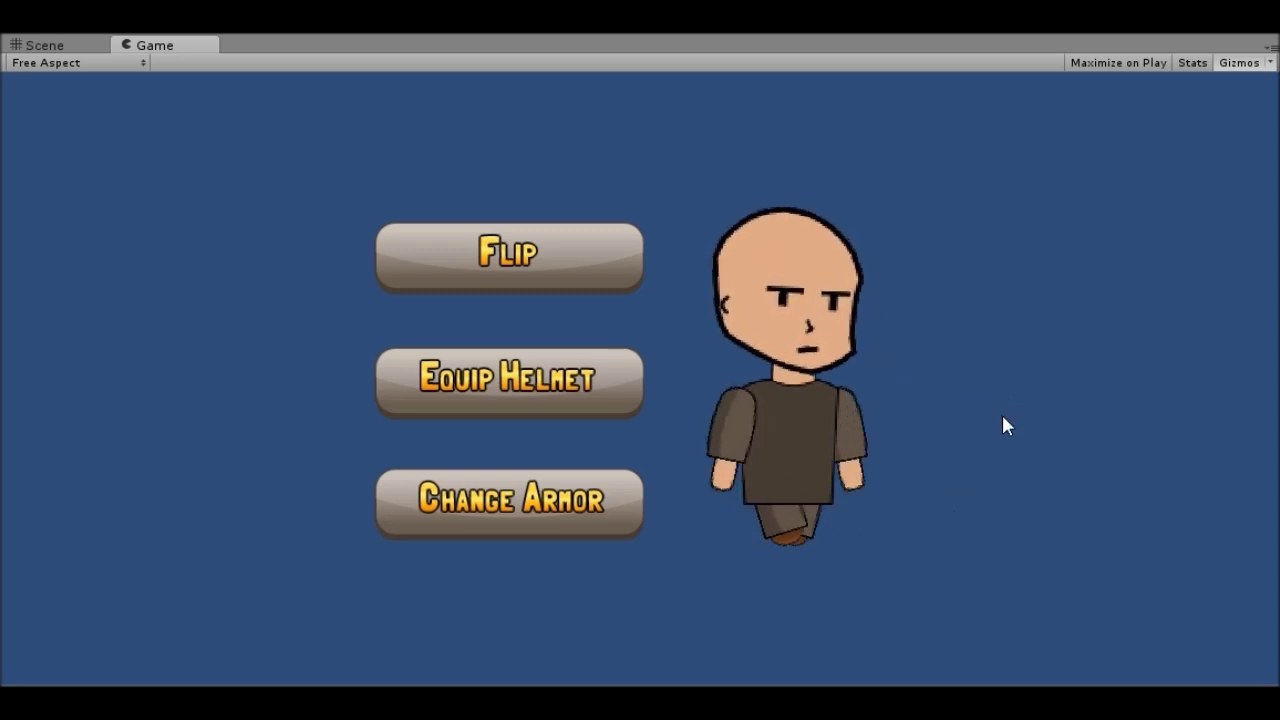
{"action": "left_click", "coordinate": [570, 265]}
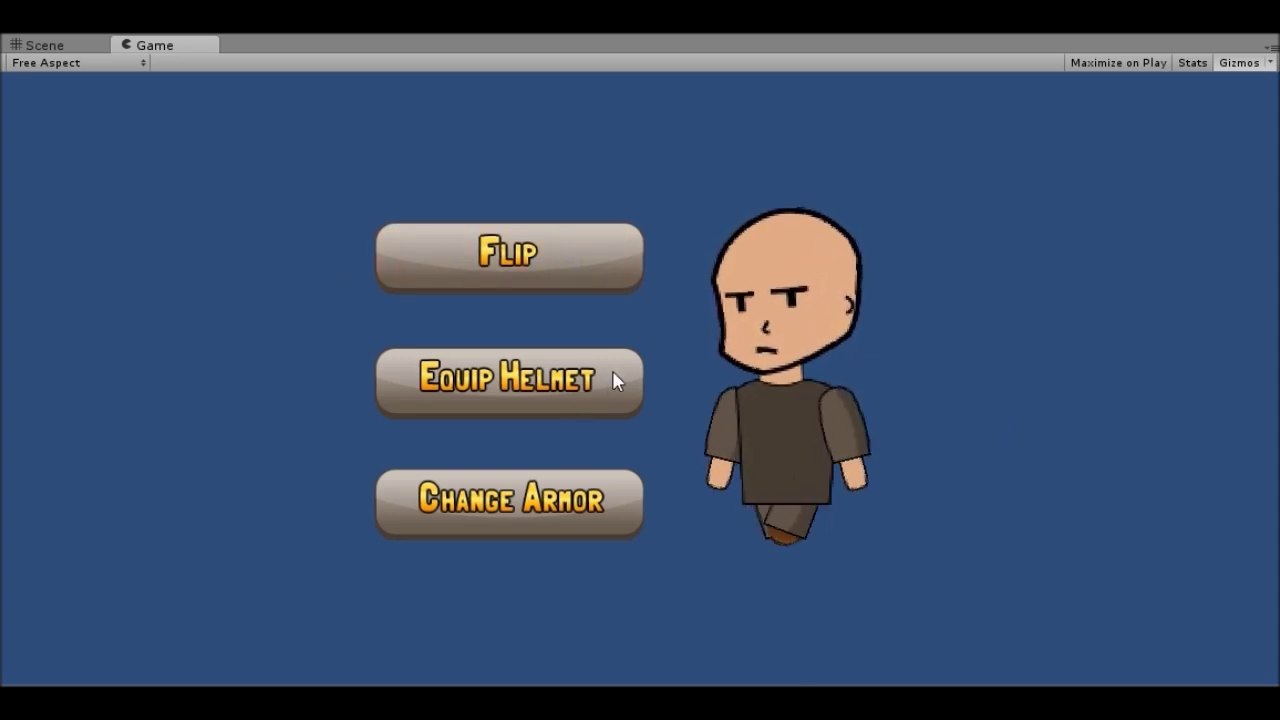
{"action": "left_click", "coordinate": [625, 275]}
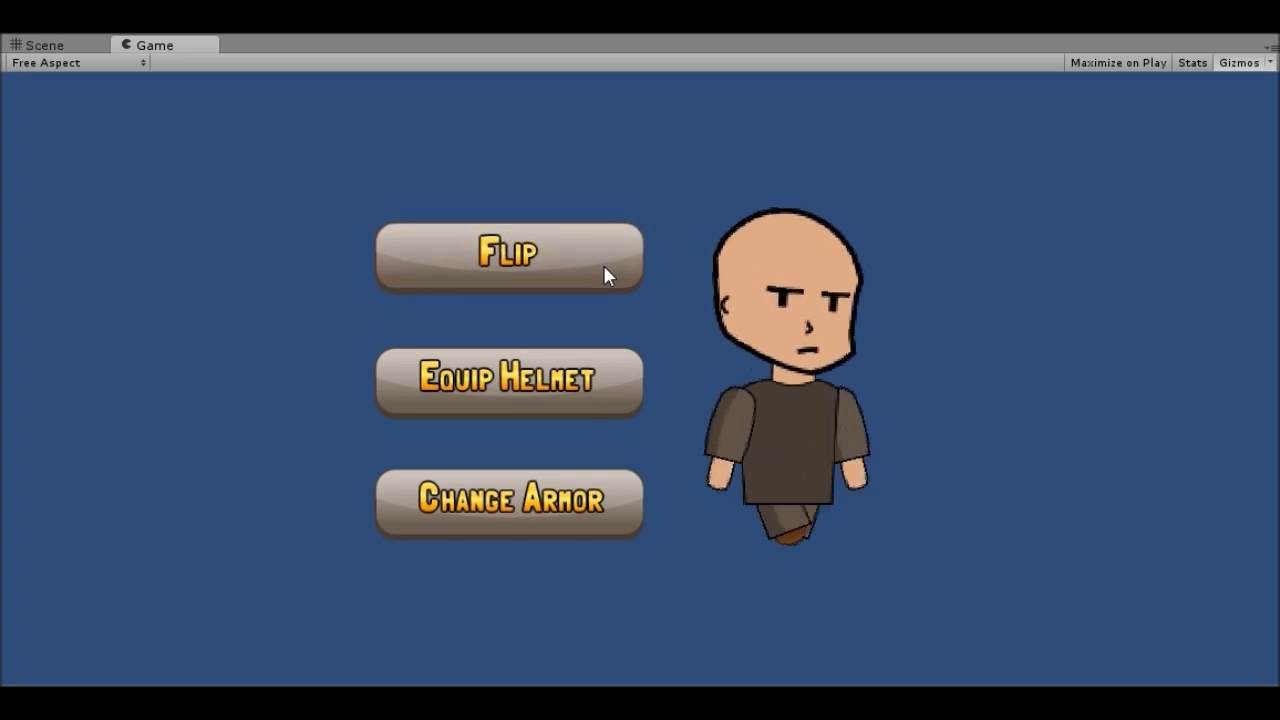
{"action": "left_click", "coordinate": [605, 270]}
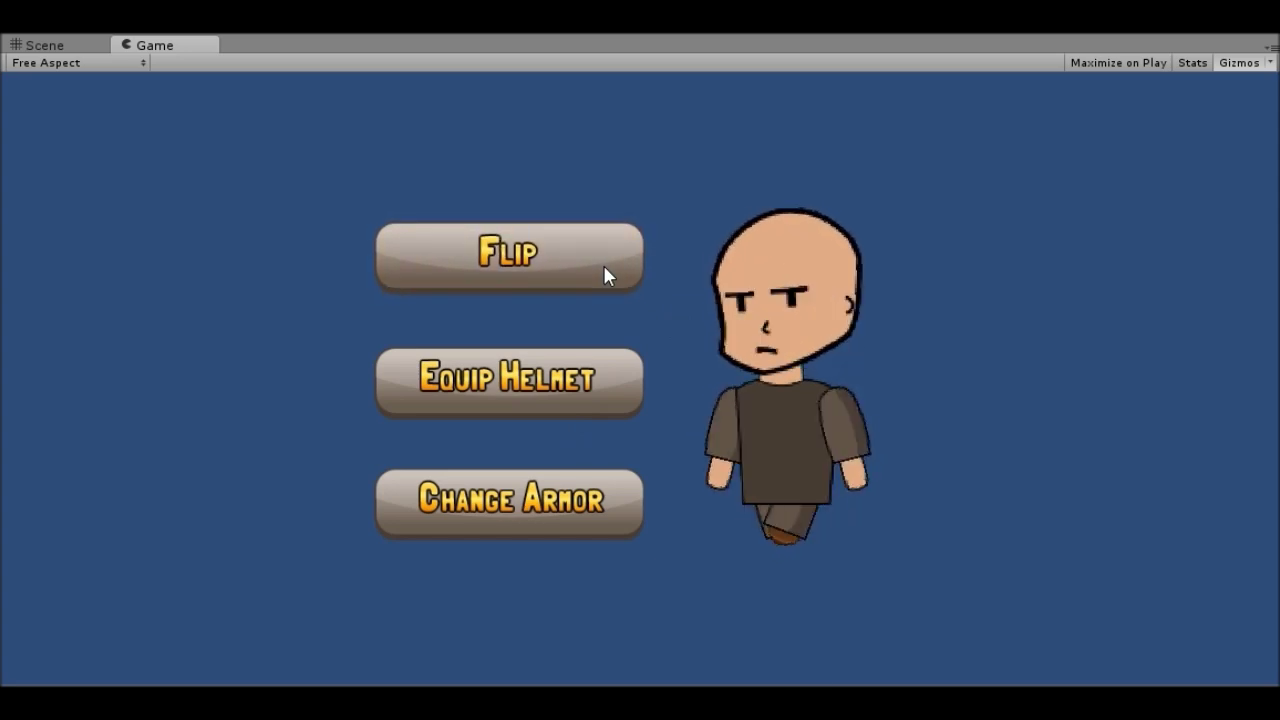
{"action": "left_click", "coordinate": [605, 272]}
{"action": "left_click", "coordinate": [605, 272]}
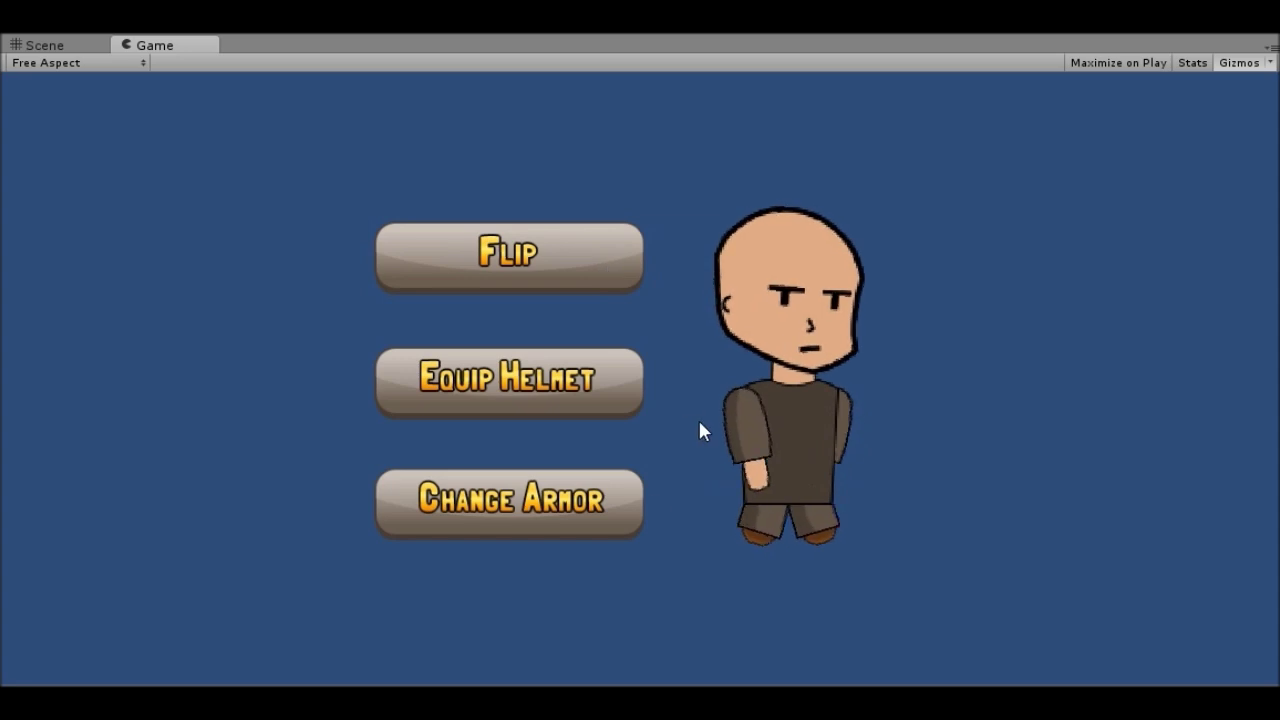
{"action": "left_click", "coordinate": [607, 387]}
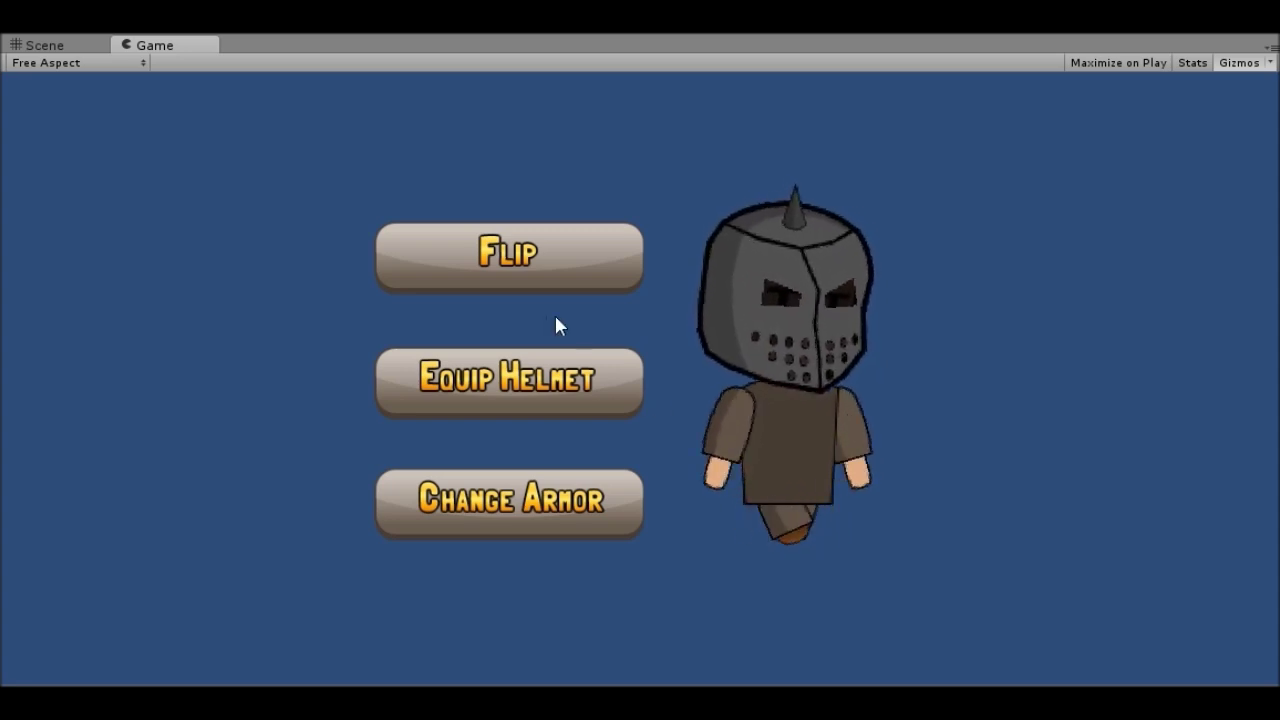
{"action": "left_click", "coordinate": [525, 255]}
{"action": "left_click", "coordinate": [489, 385]}
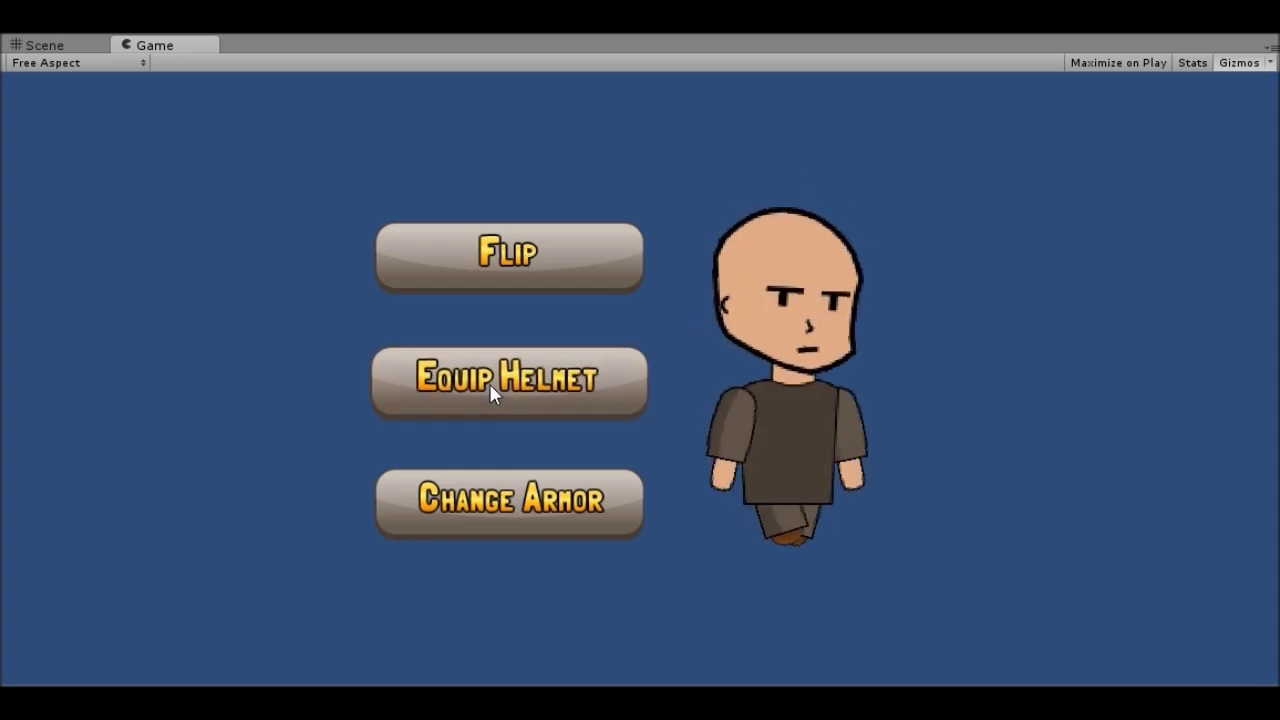
{"action": "left_click", "coordinate": [490, 386]}
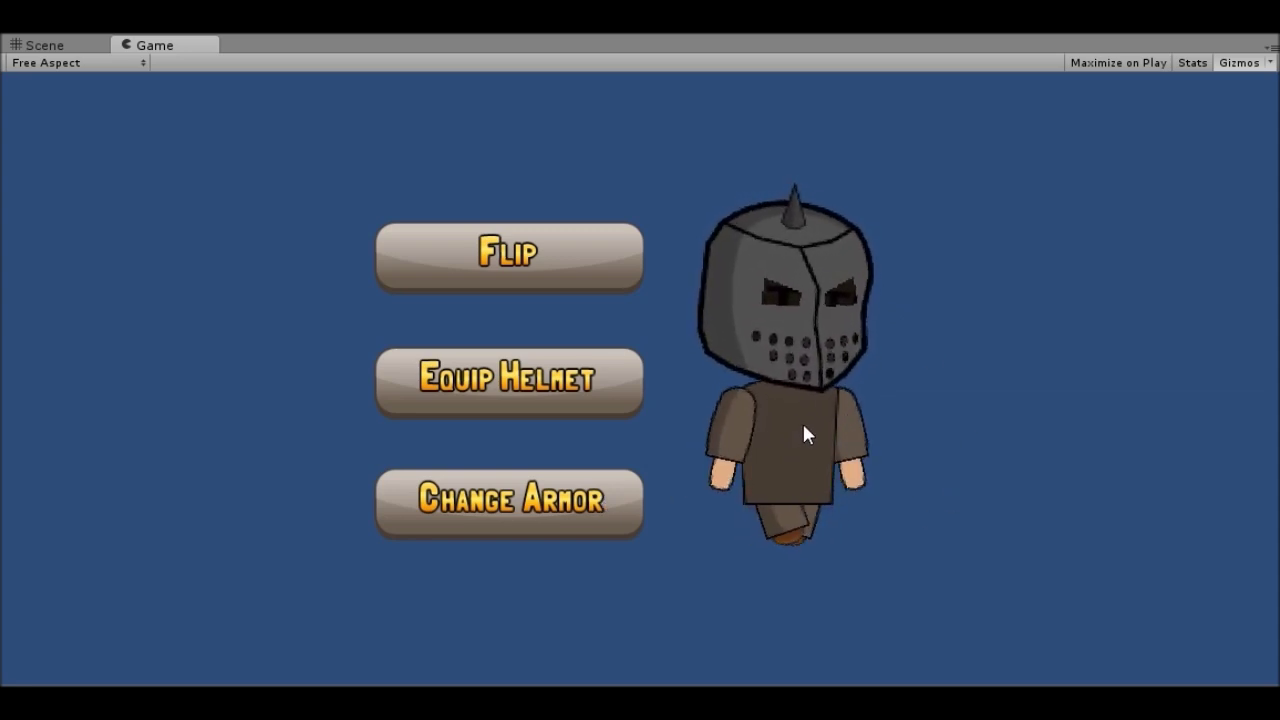
Step: Toggle armor between plate and tunic, ending on plate, then flip the character left and right
{"action": "left_click", "coordinate": [557, 503]}
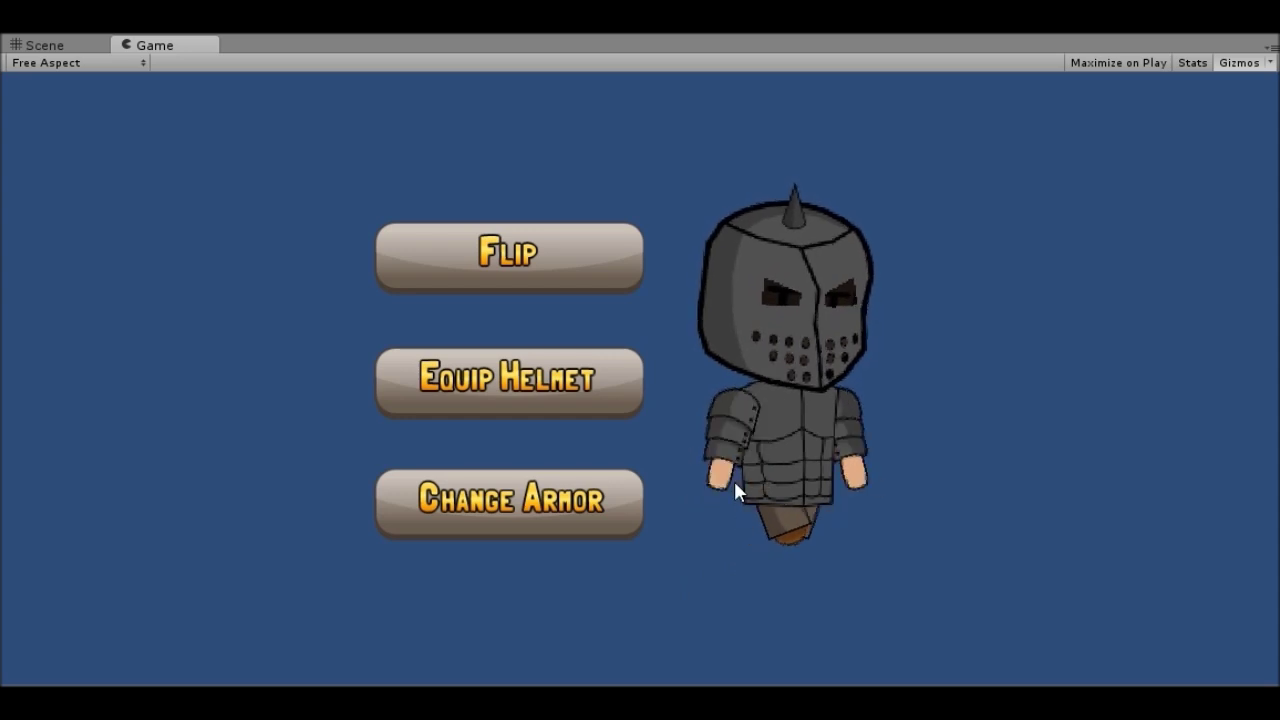
{"action": "left_click", "coordinate": [572, 520]}
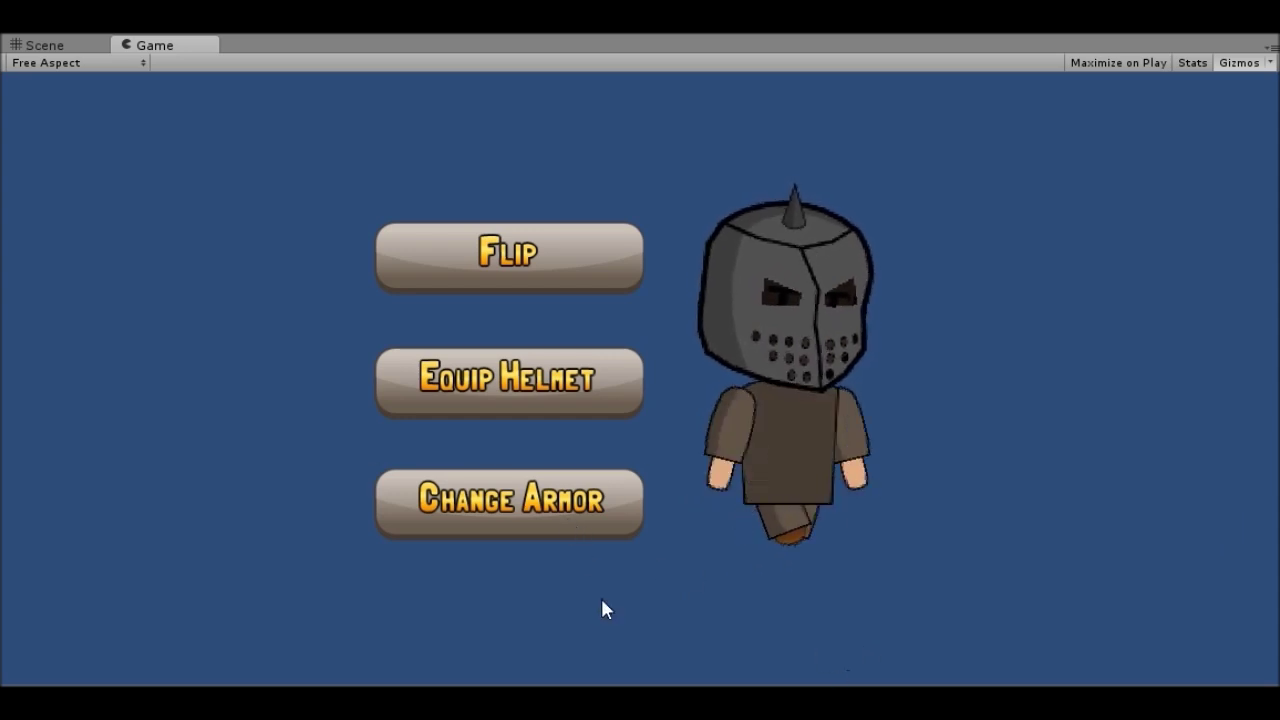
{"action": "left_click", "coordinate": [566, 517]}
{"action": "left_click", "coordinate": [486, 266]}
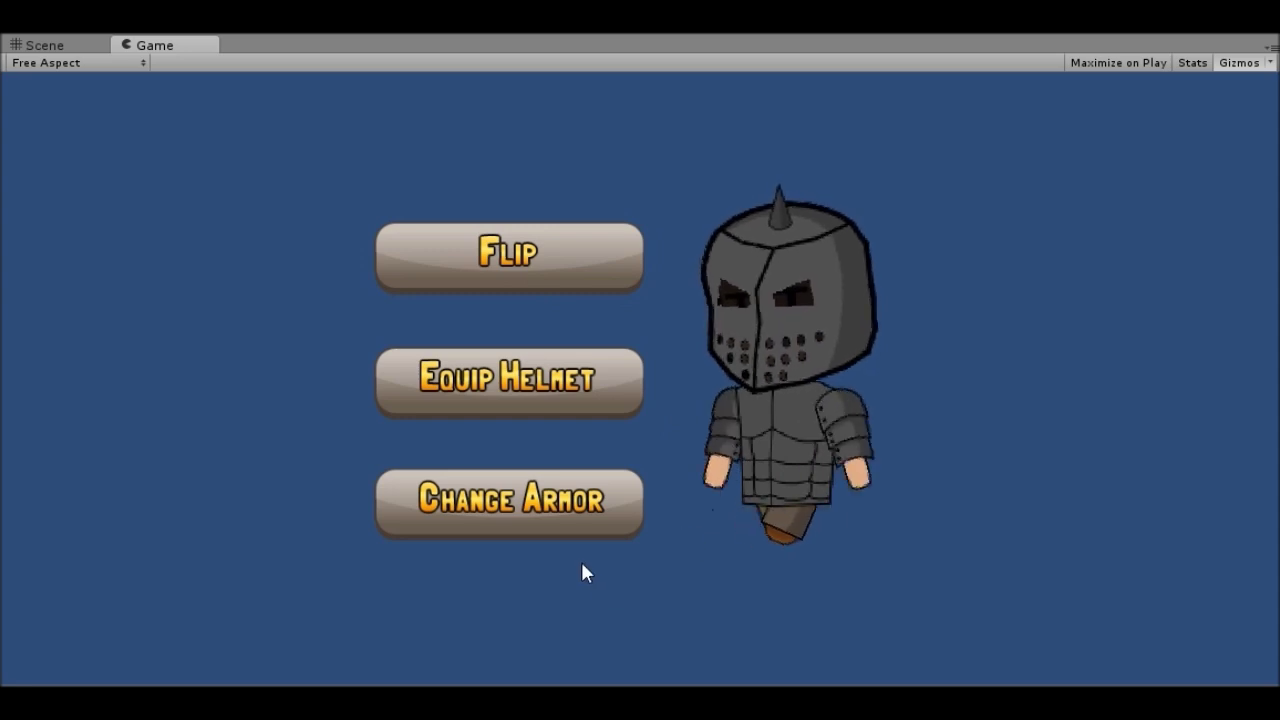
{"action": "left_click", "coordinate": [549, 259]}
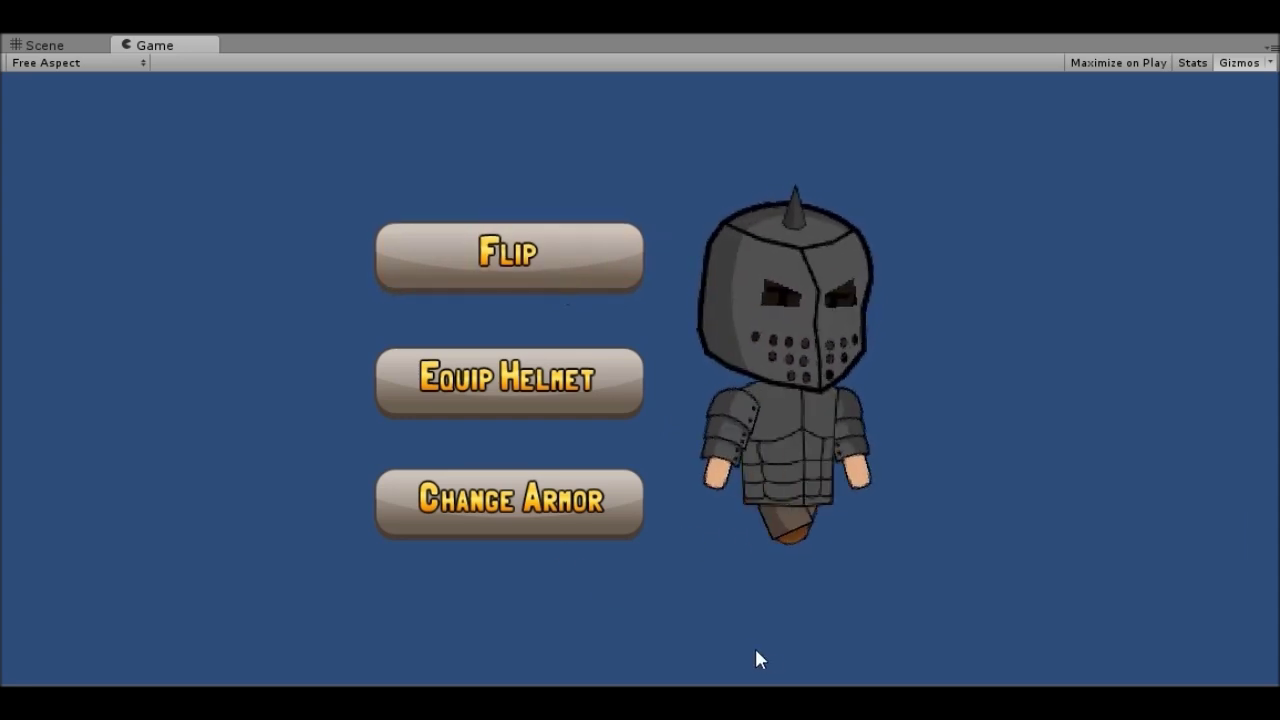